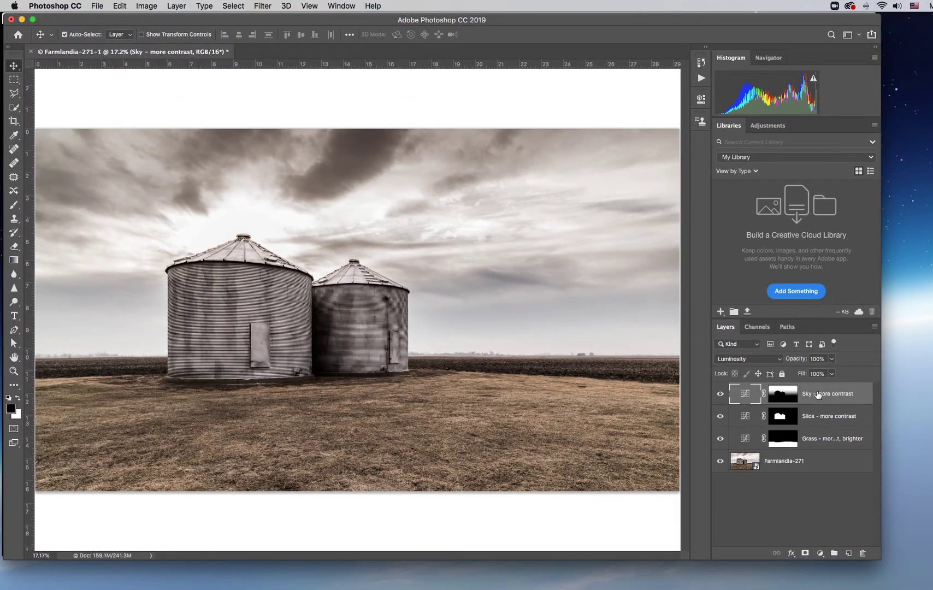
- Stamp all visible layers into a new merged layer above the Sky – more contrast layer, keeping the originals
left_click(819, 435)
left_click(824, 418)
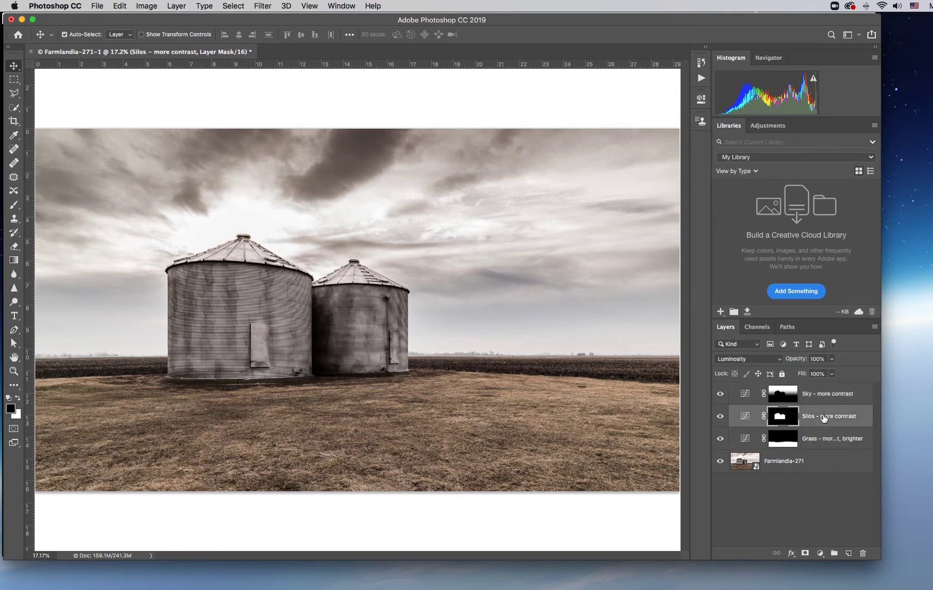
left_click(815, 392)
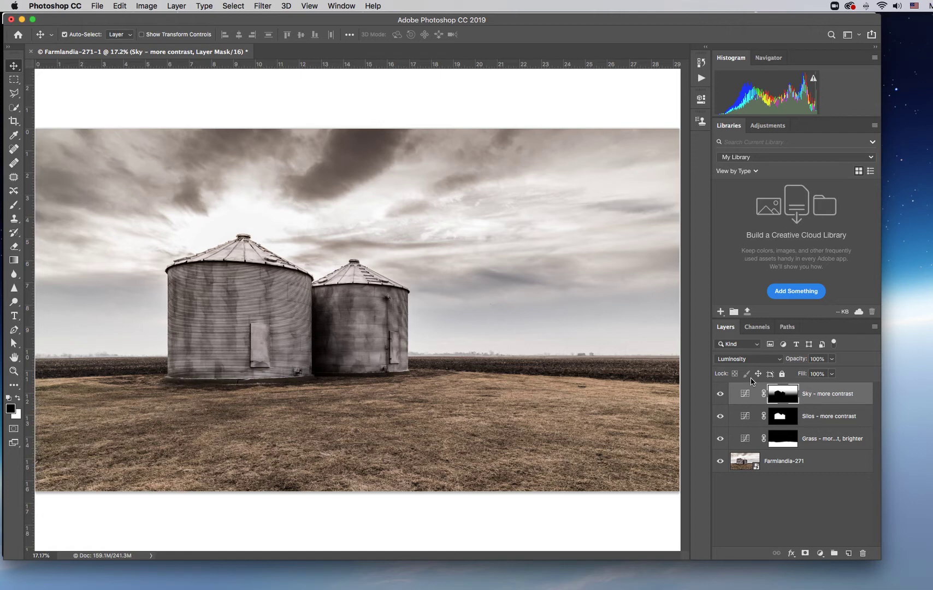
left_click(874, 327)
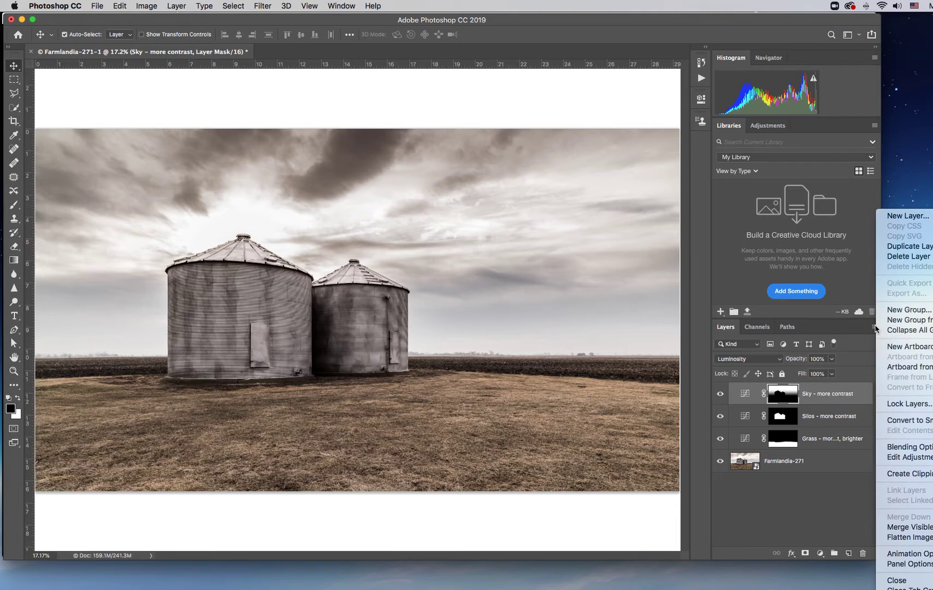
left_click(897, 527, "alt")
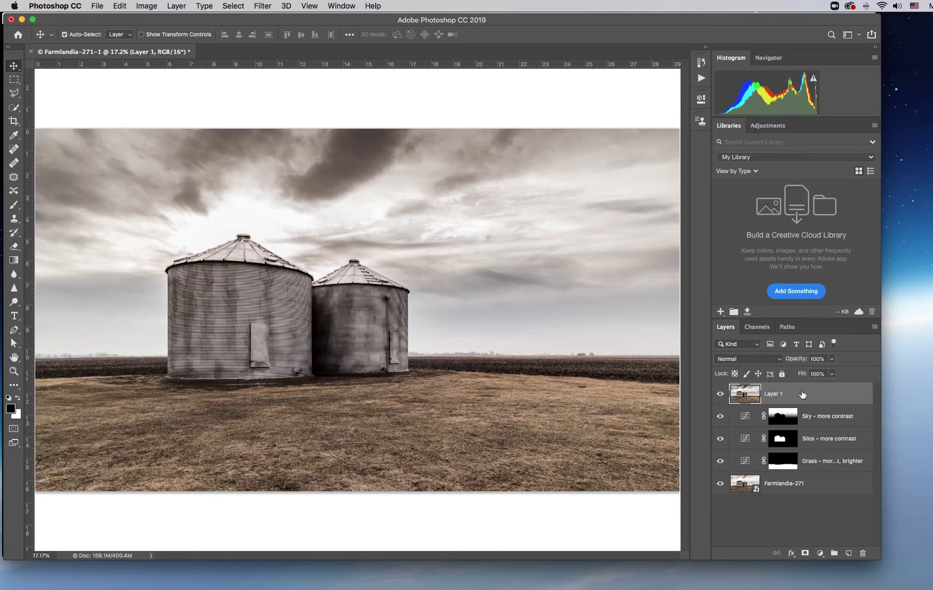
- Rename the merged layer to High Pass Sharpening and set its blend mode to Overlay
double_click(771, 393)
type("High Pass Sharpening")
key("Return")
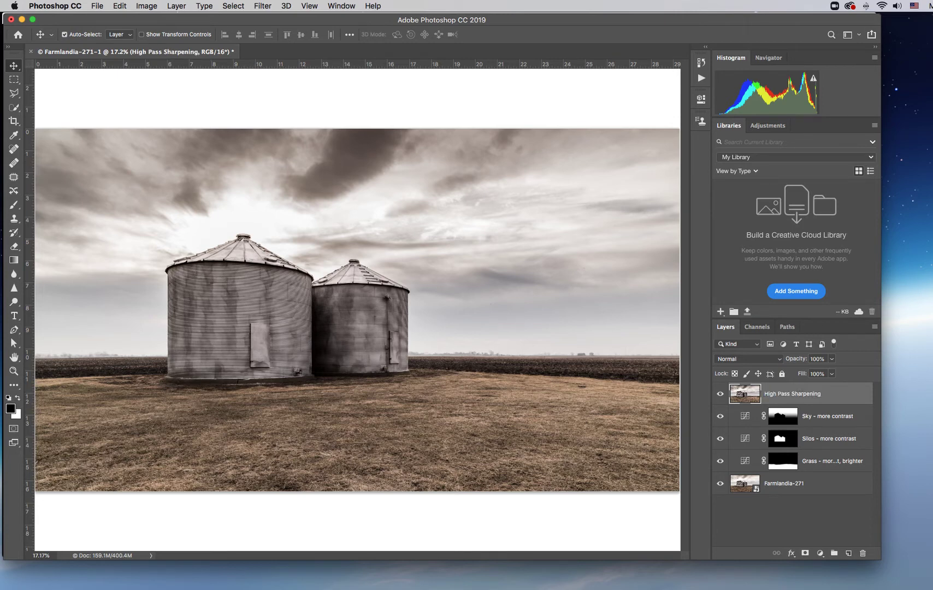
left_click(746, 360)
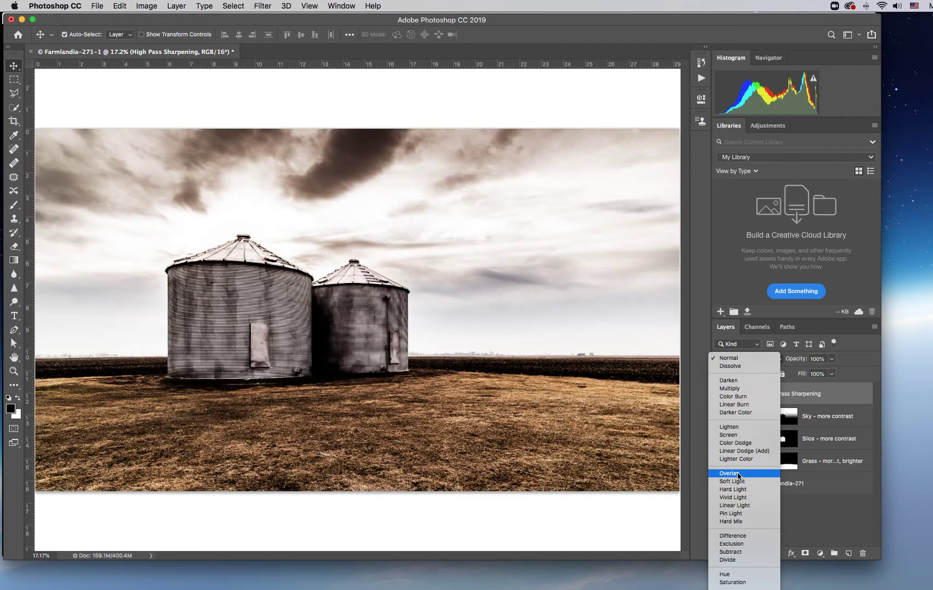
left_click(737, 473)
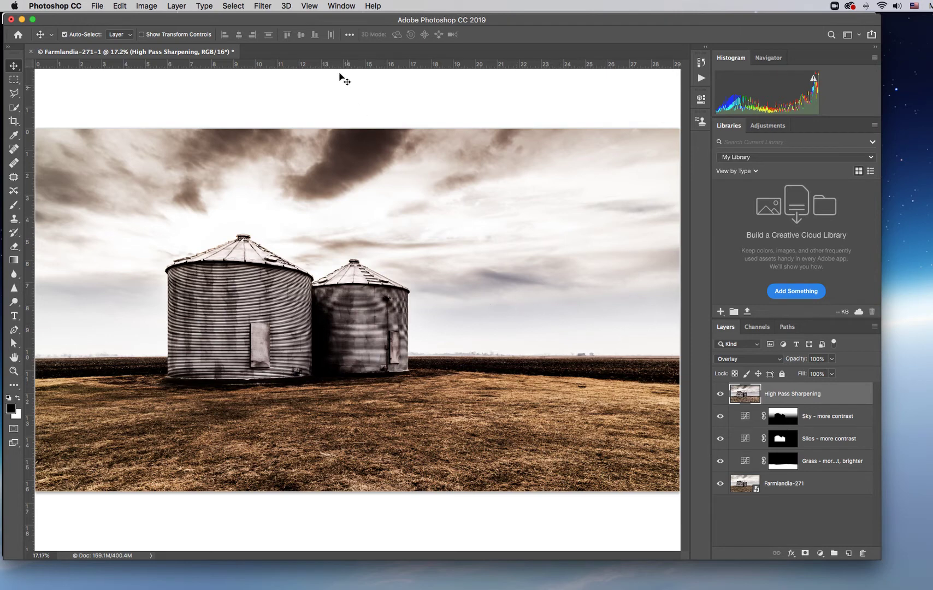
- Open the High Pass filter for the sharpening layer, with the silo shown at 100% and the dialog placed beside the detail
left_click(264, 6)
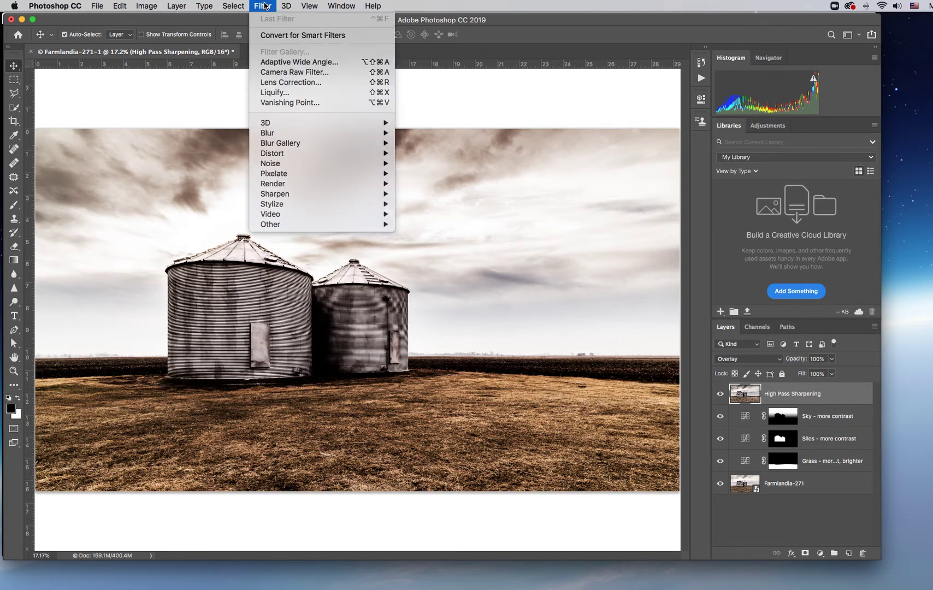
mouse_move(320, 223)
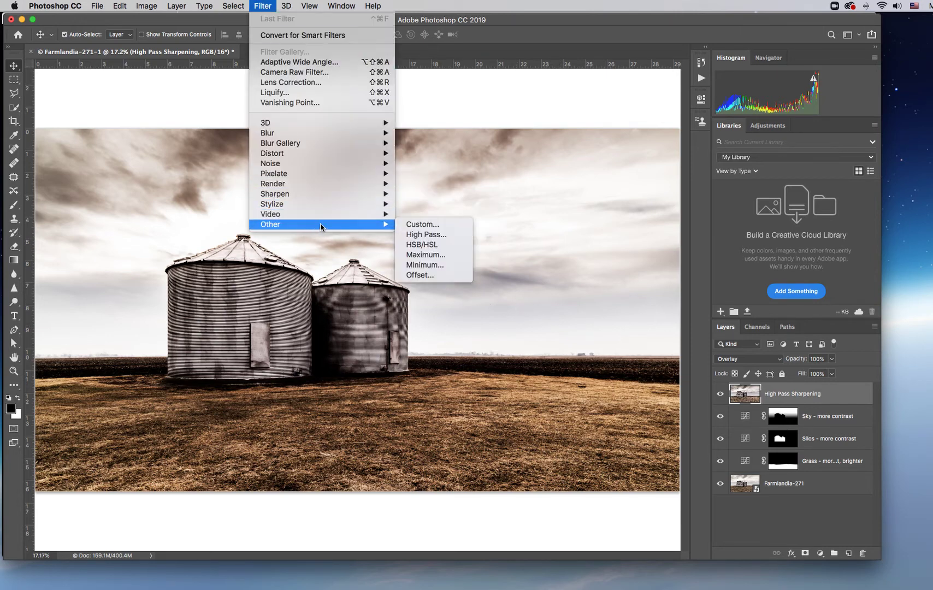
left_click(431, 236)
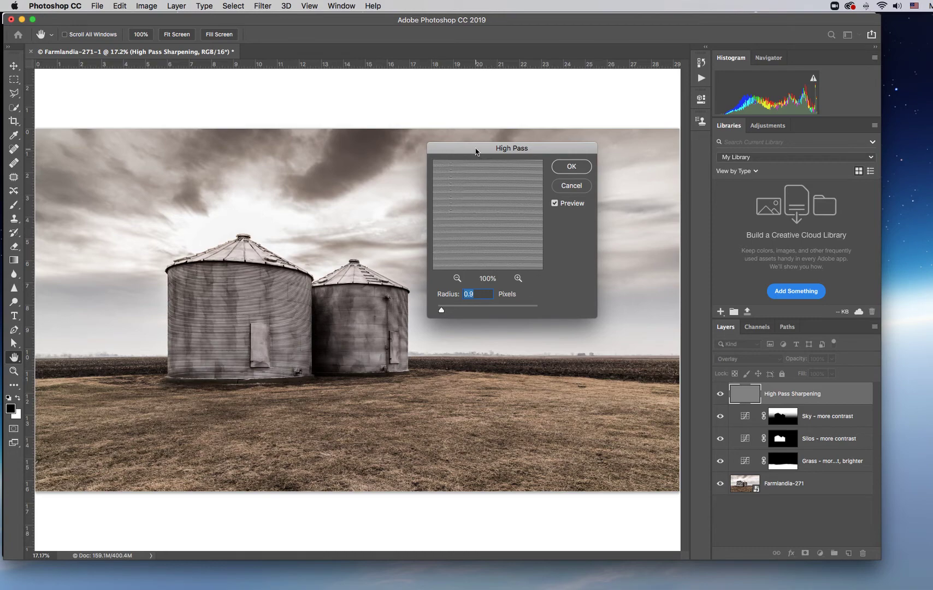
left_click_drag(475, 151, 595, 126)
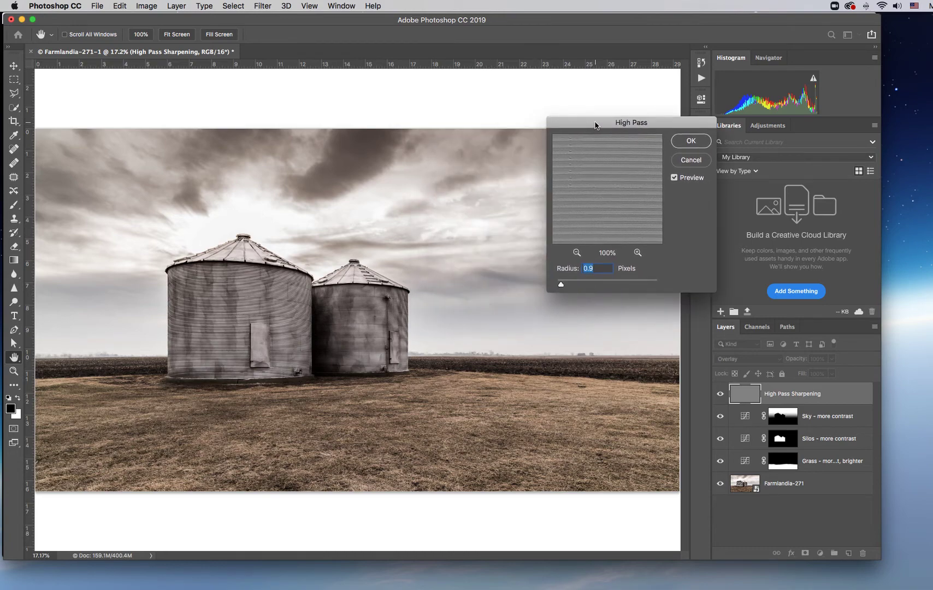
key("super+plus")
key("super+plus")
key("super+plus")
key("super+plus")
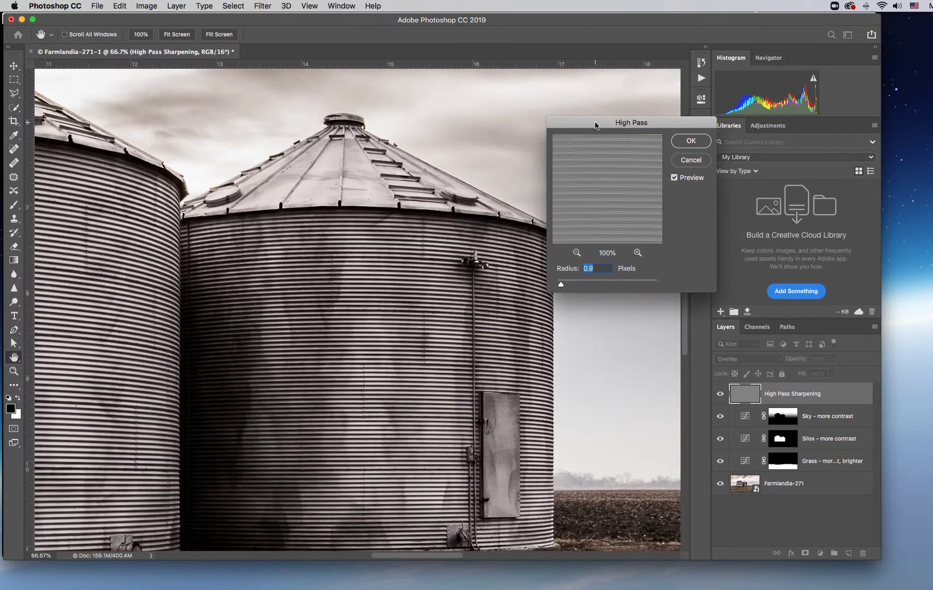
key("super+plus")
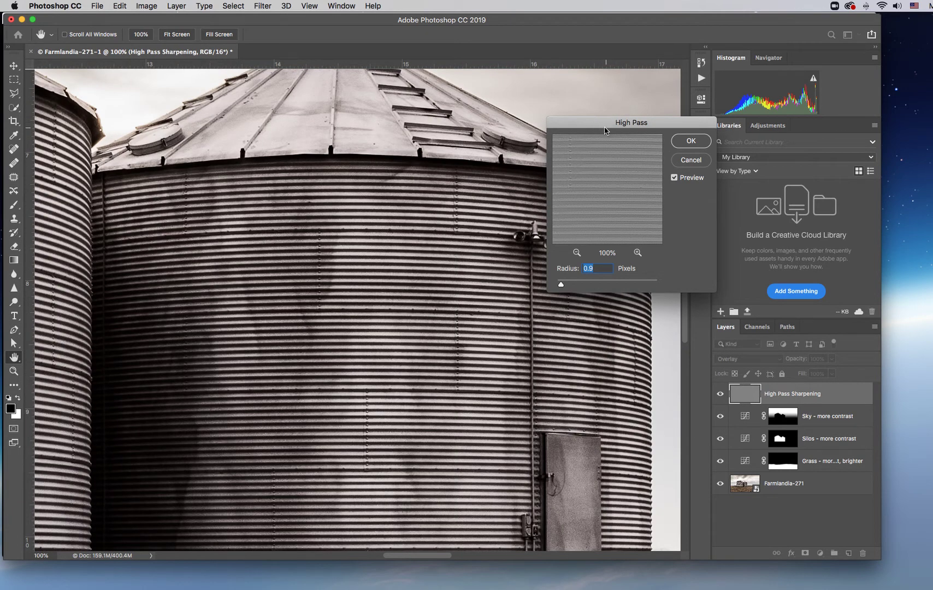
left_click_drag(606, 130, 472, 153)
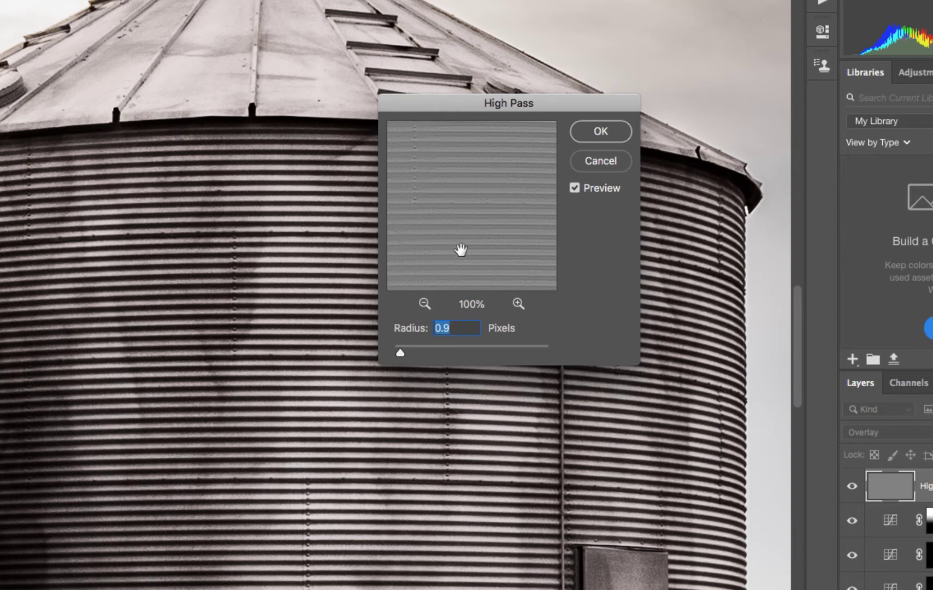
left_click_drag(446, 102, 454, 132)
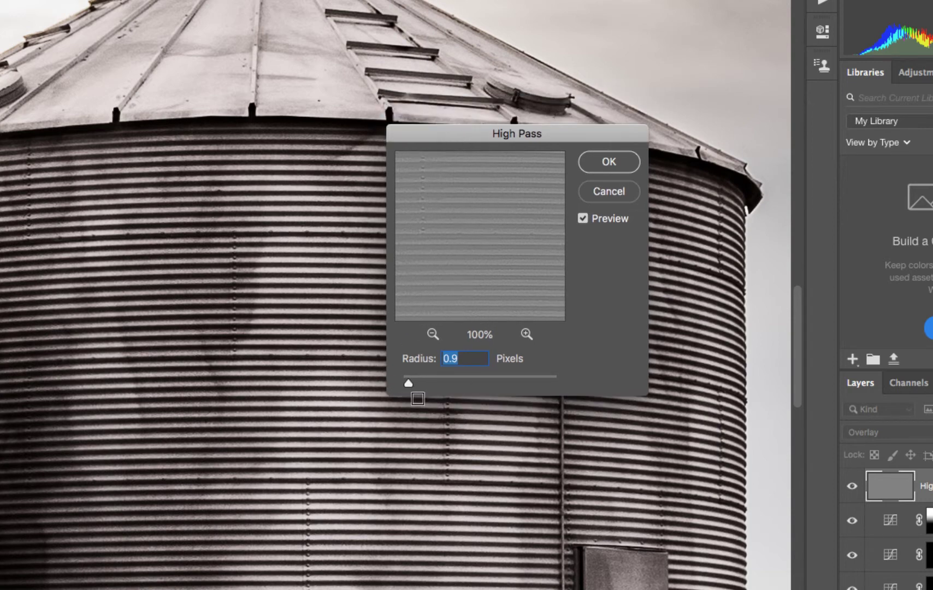
- Try High Pass radii of 7.6 and 1.6 pixels on the silo and grass detail
left_click_drag(410, 384, 442, 384)
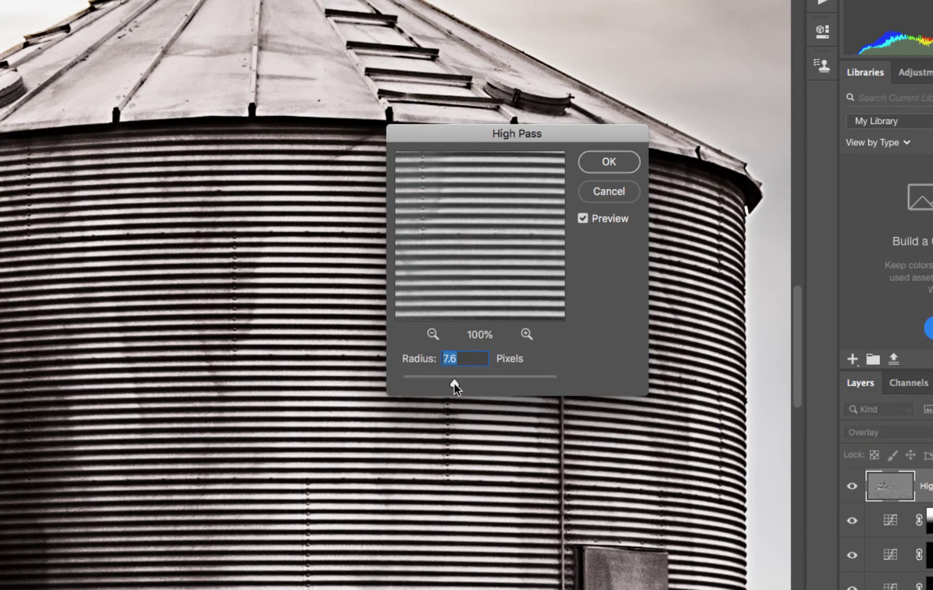
left_click_drag(454, 383, 415, 383)
scroll(340, 378, "down", 3)
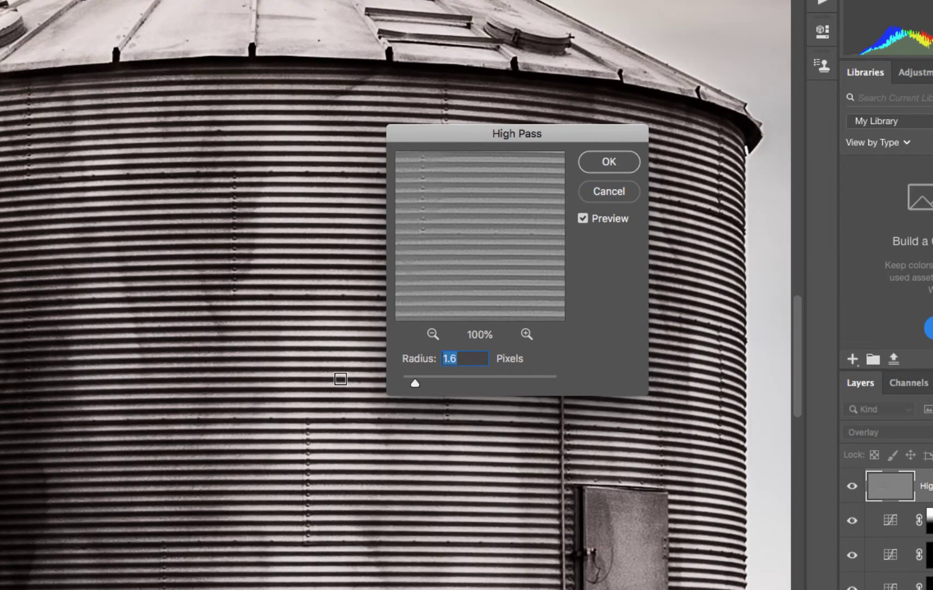
scroll(340, 379, "down", 15)
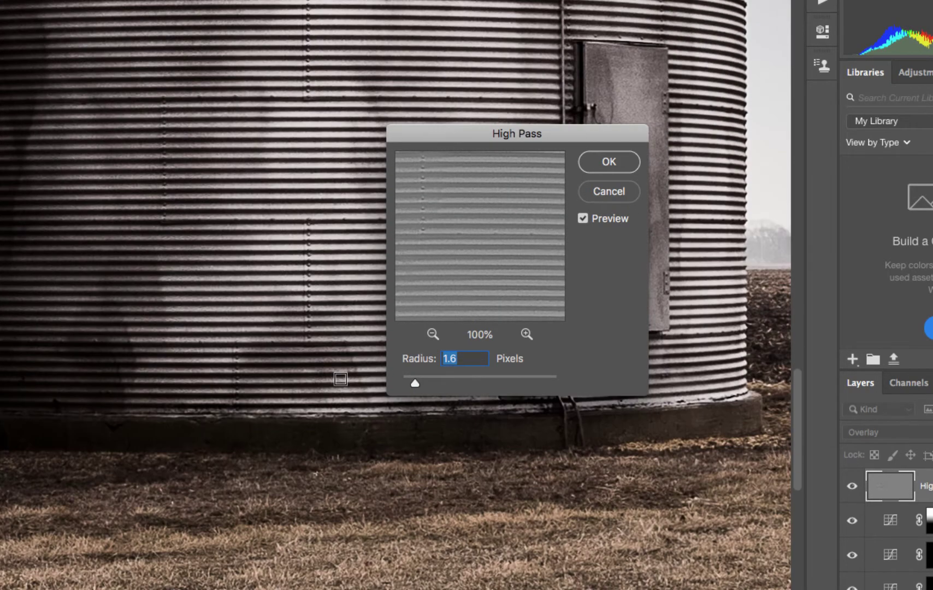
scroll(340, 379, "down", 2)
- Try a High Pass radius of 19 pixels, reduce it to about 10 pixels, and apply the filter
left_click(468, 378)
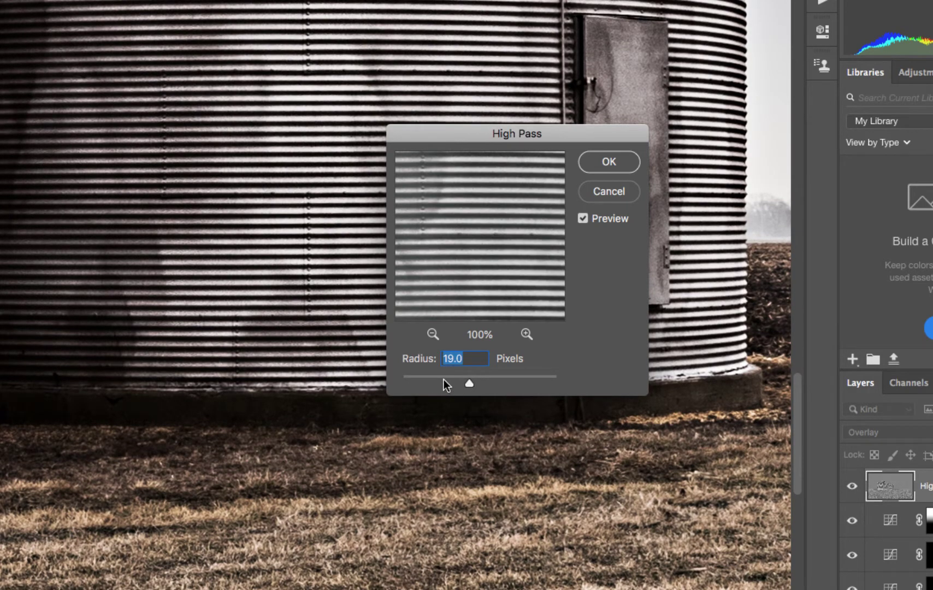
left_click(443, 379)
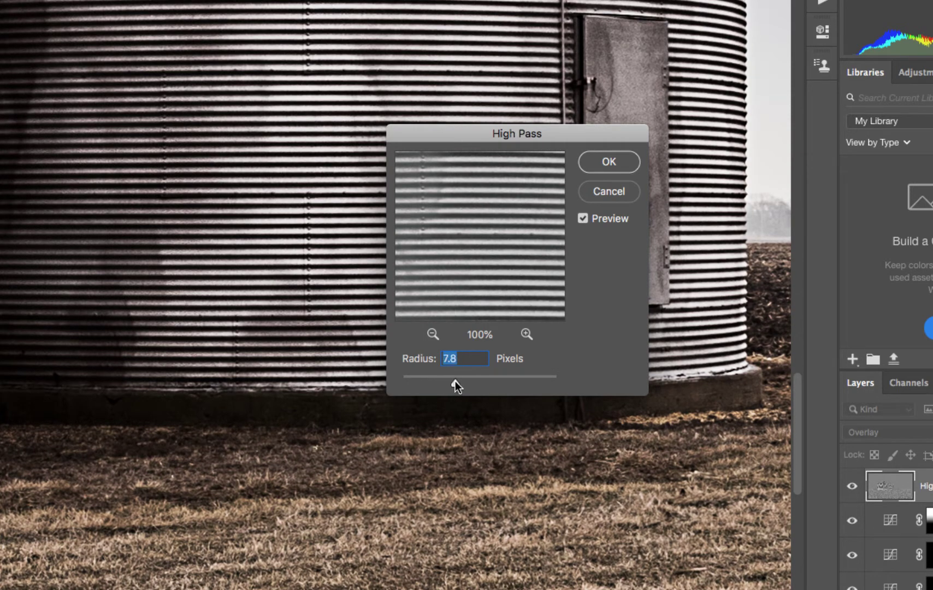
left_click_drag(458, 381, 461, 380)
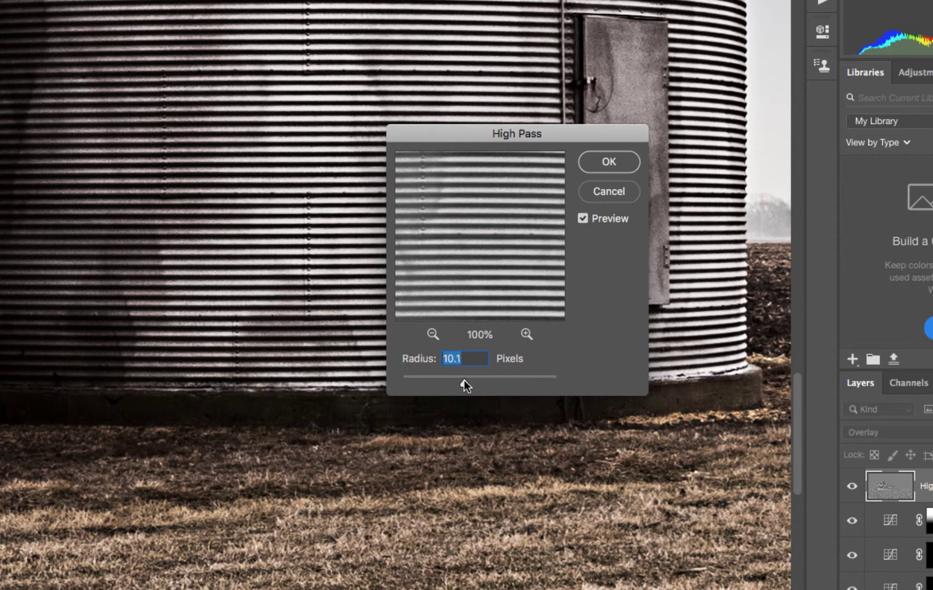
left_click_drag(463, 381, 465, 380)
left_click(603, 166)
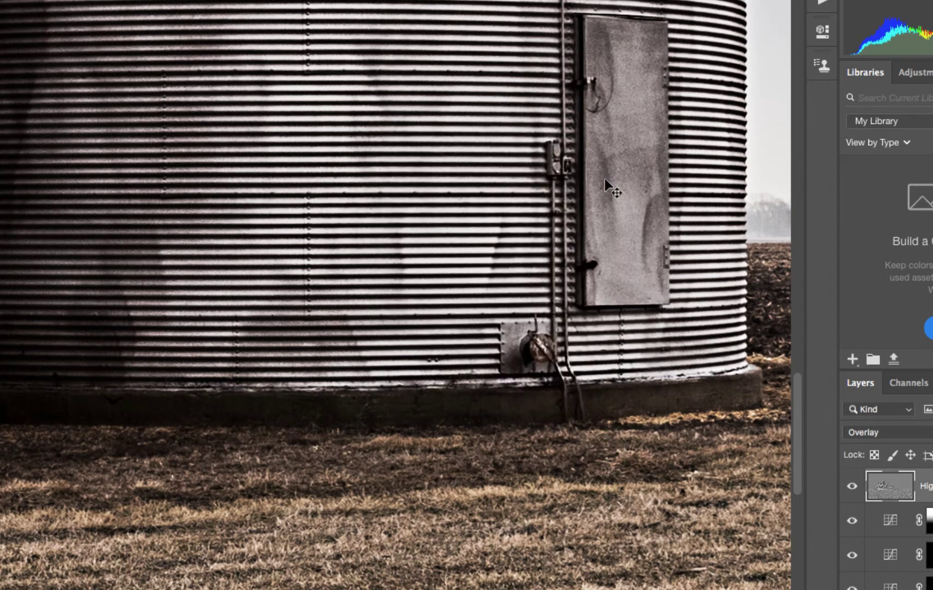
- Compare the silo detail with the High Pass Sharpening layer hidden and shown
left_click(852, 487)
left_click(852, 487)
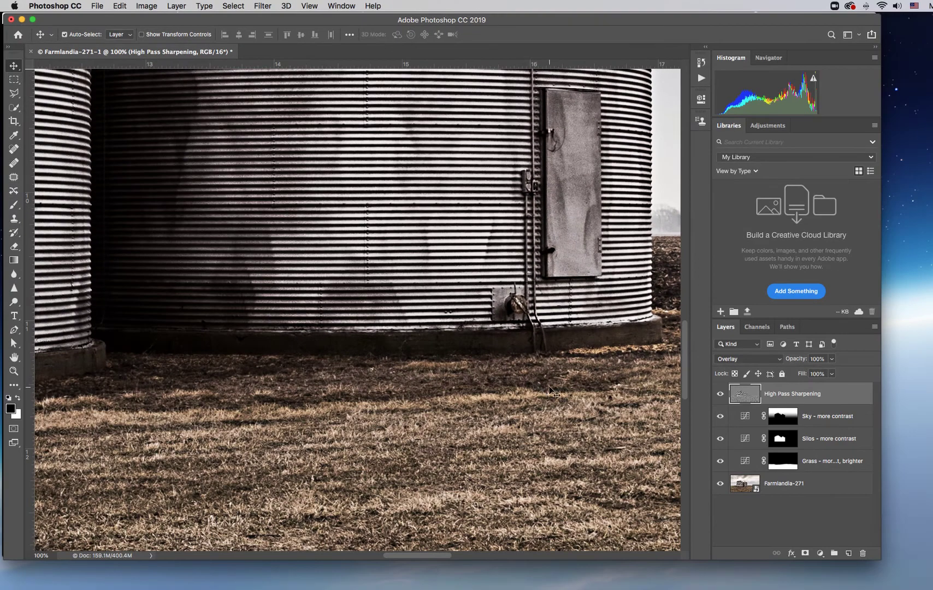
left_click(720, 394)
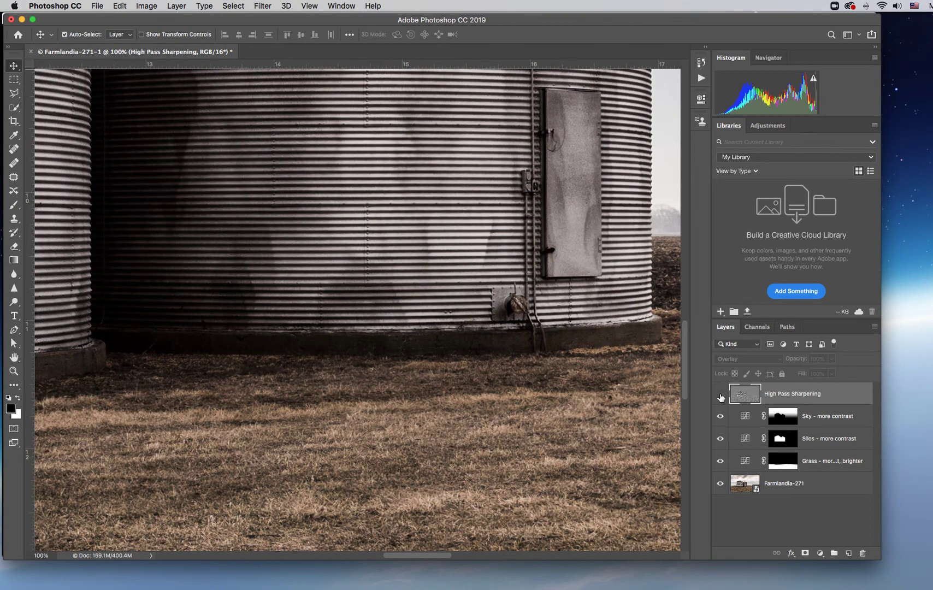
left_click(720, 394)
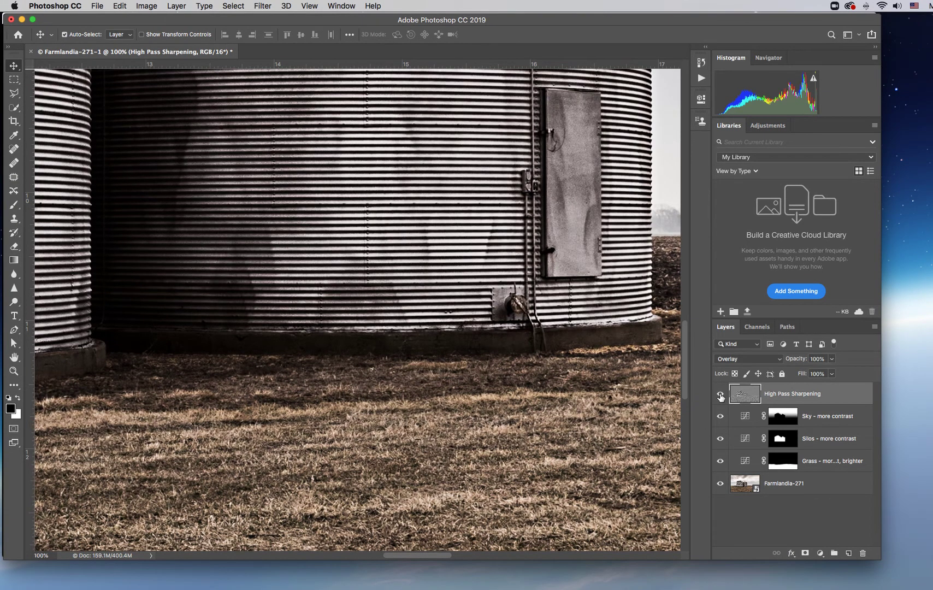
- Lower the High Pass Sharpening layer's opacity to 34% and compare the close-up with the layer off and on
left_click(831, 359)
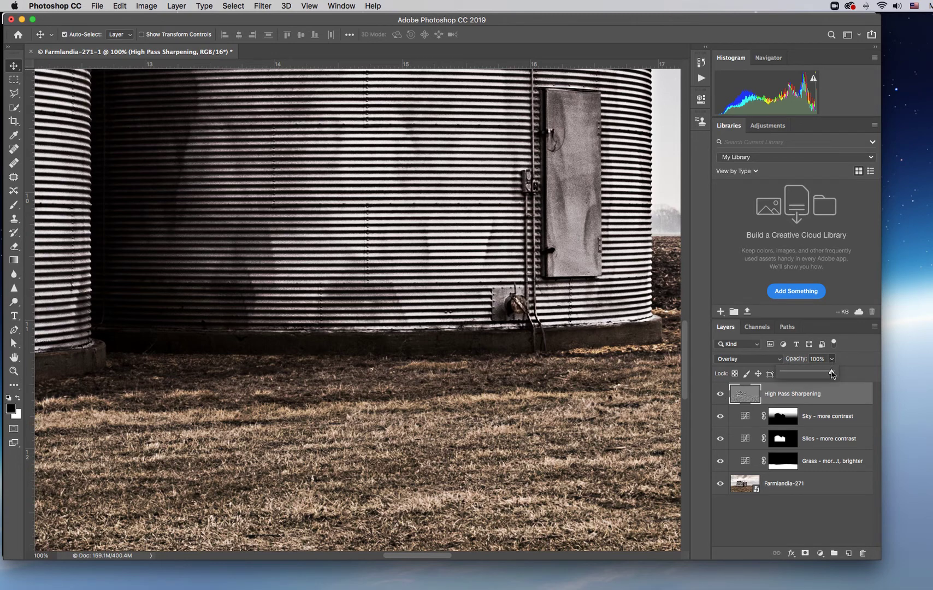
left_click_drag(831, 374, 798, 375)
left_click(719, 395)
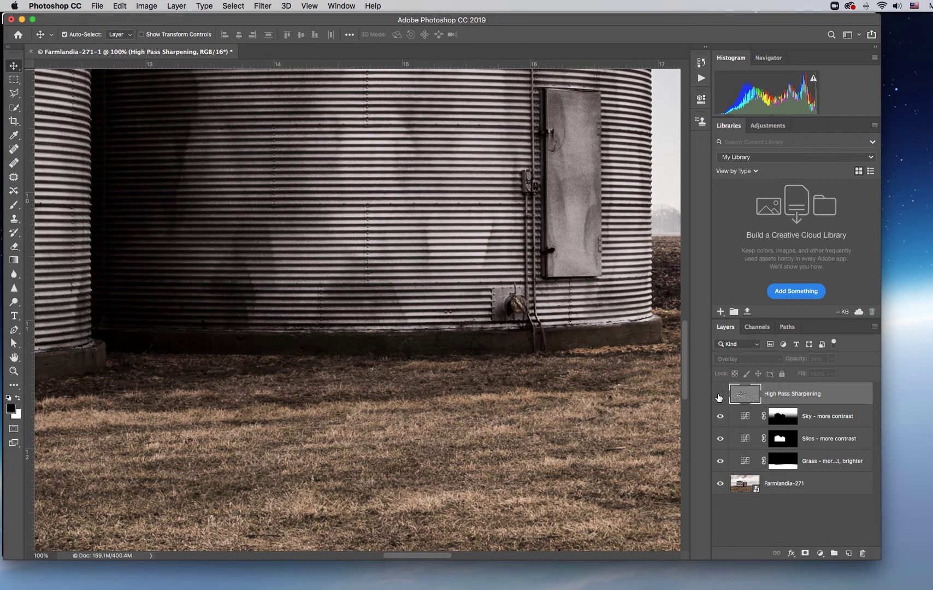
left_click(719, 394)
left_click(719, 395)
left_click(719, 394)
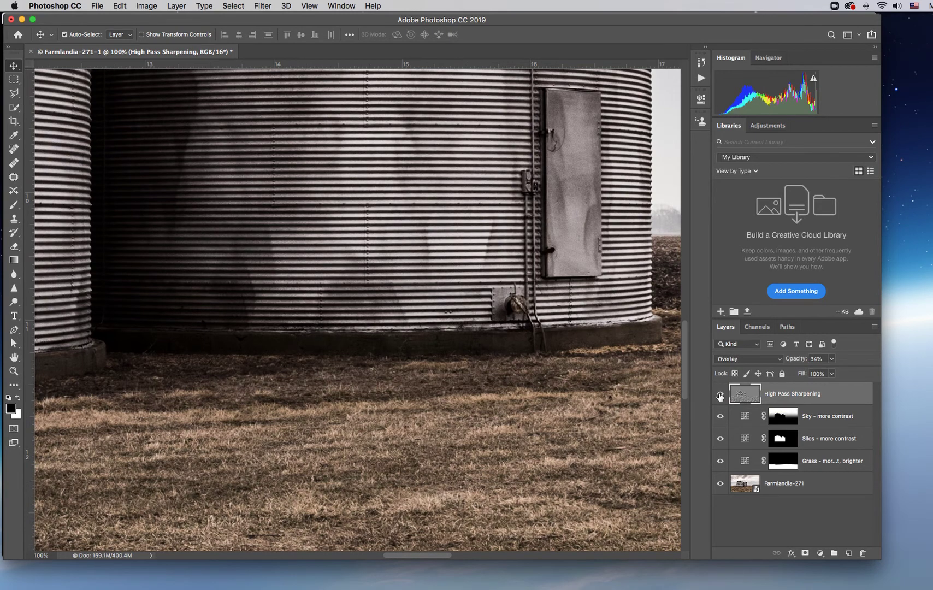
left_click(719, 395)
left_click(719, 394)
- Compare the sharpening across the whole image and reduce the High Pass Sharpening layer's opacity to 16%
key("super+0")
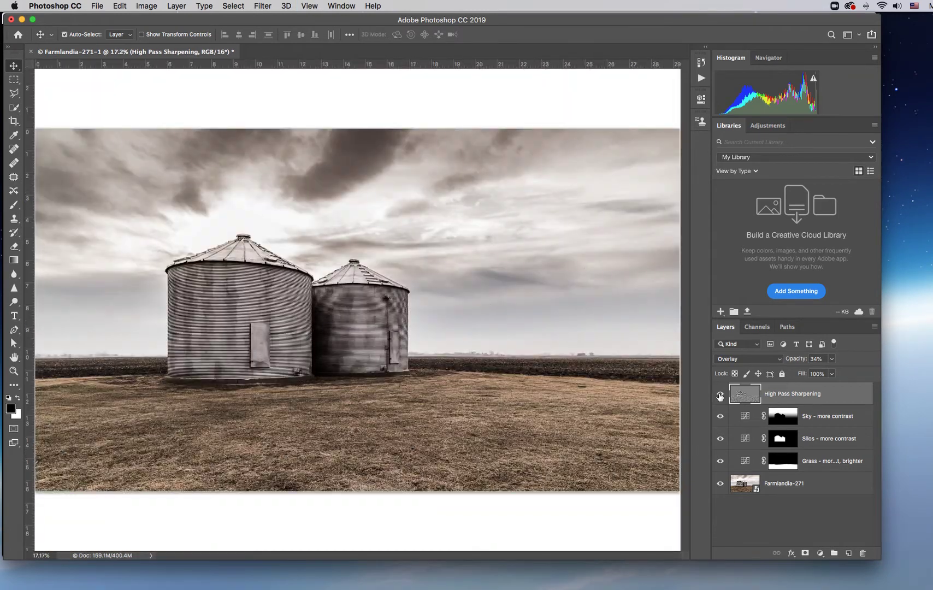
left_click(719, 395)
left_click(720, 395)
left_click(719, 396)
left_click(720, 396)
left_click(830, 358)
left_click_drag(831, 373, 823, 375)
left_click(830, 362)
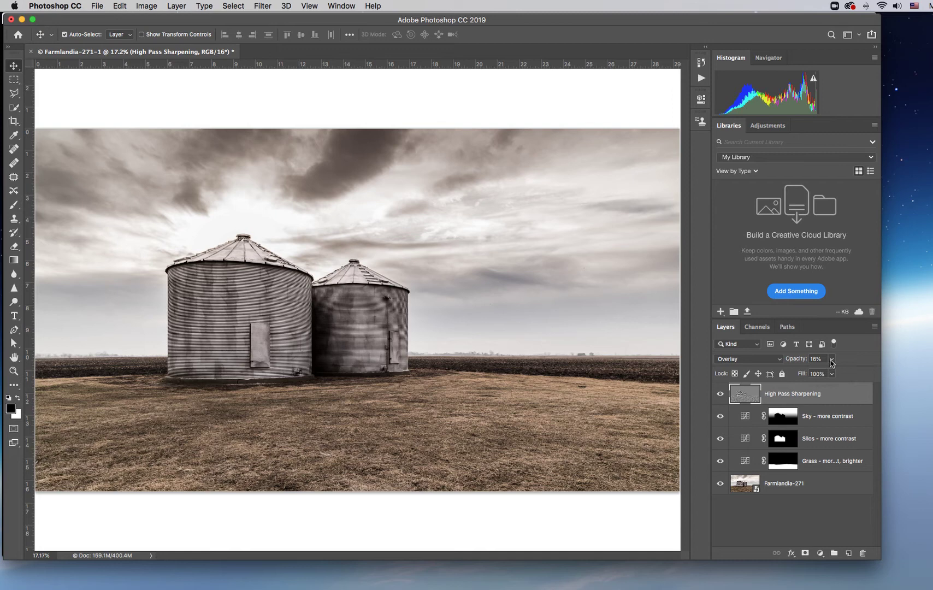
- Check the reduced sharpening on the full image with the layer off and on, and inspect the silo at 100%
left_click(720, 394)
left_click(719, 394)
left_click(720, 394)
left_click(720, 394)
key("super+1")
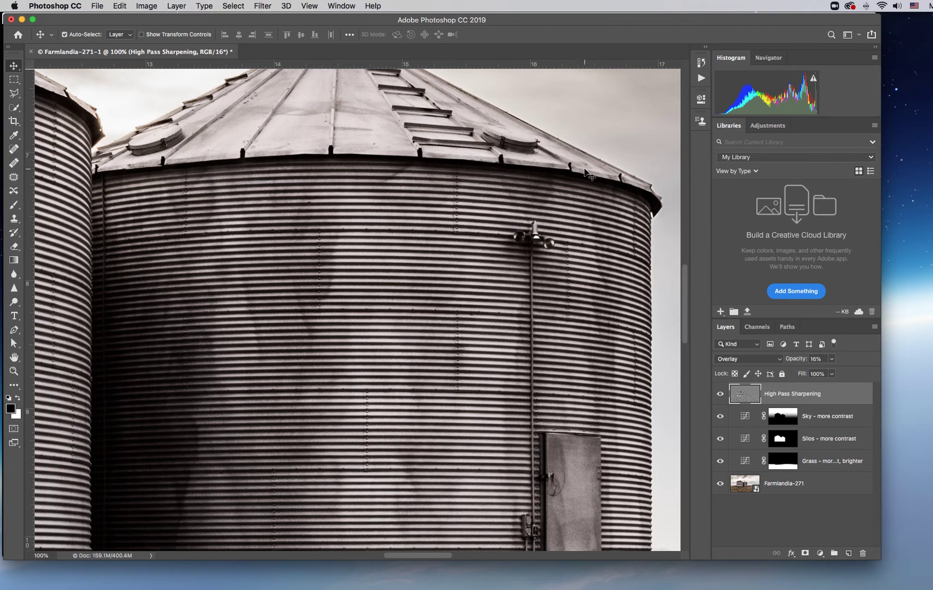
left_click_drag(591, 185, 516, 237)
key("super+0")
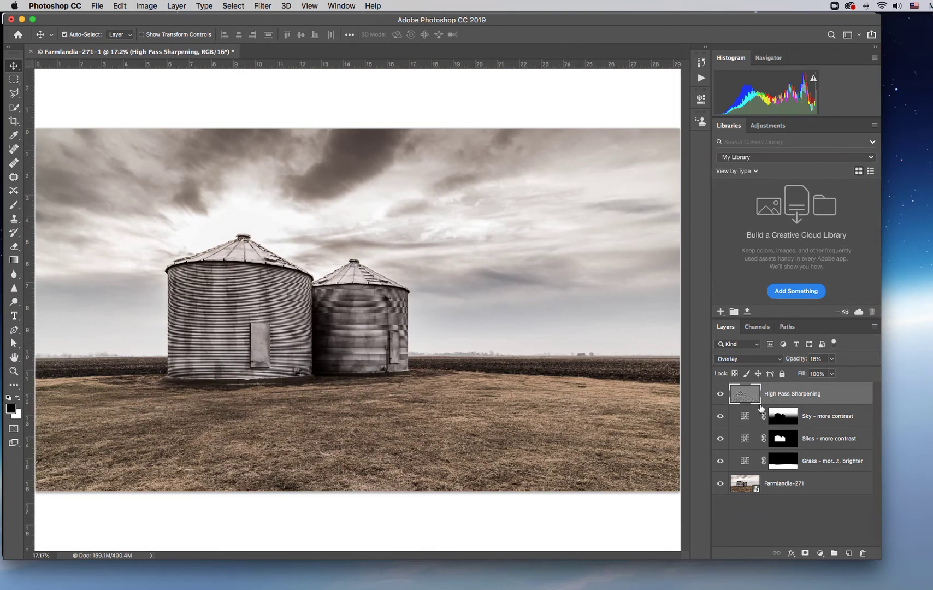